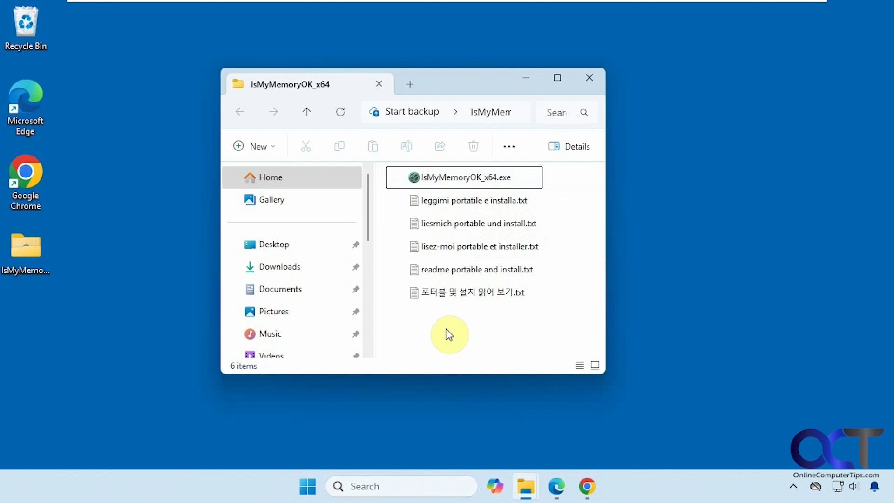
Launch IsMyMemoryOK_x64.exe, keeping error checking at 'Never check' and the Short Test (approx. 2 minutes) length.
double_click(472, 181)
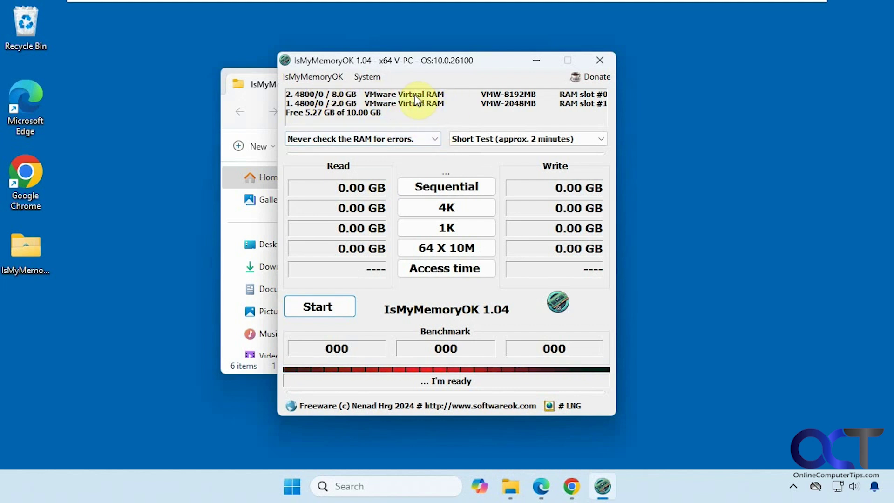
left_click(436, 138)
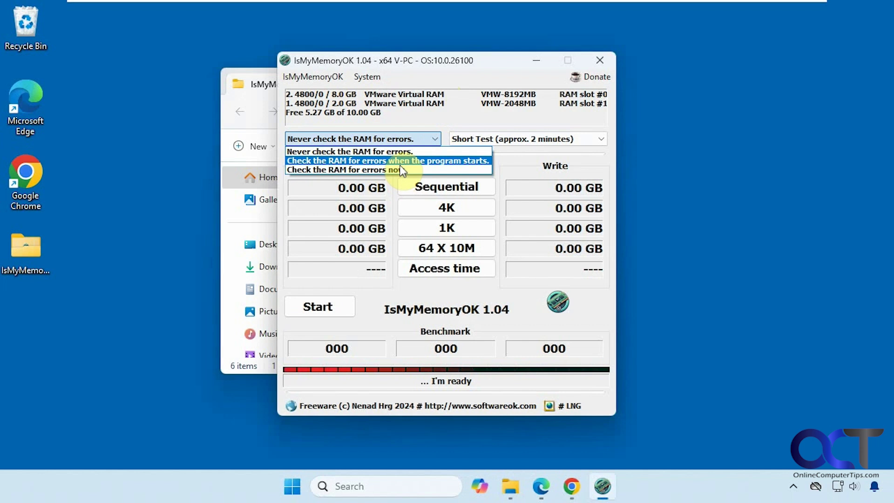
left_click(426, 135)
left_click(601, 139)
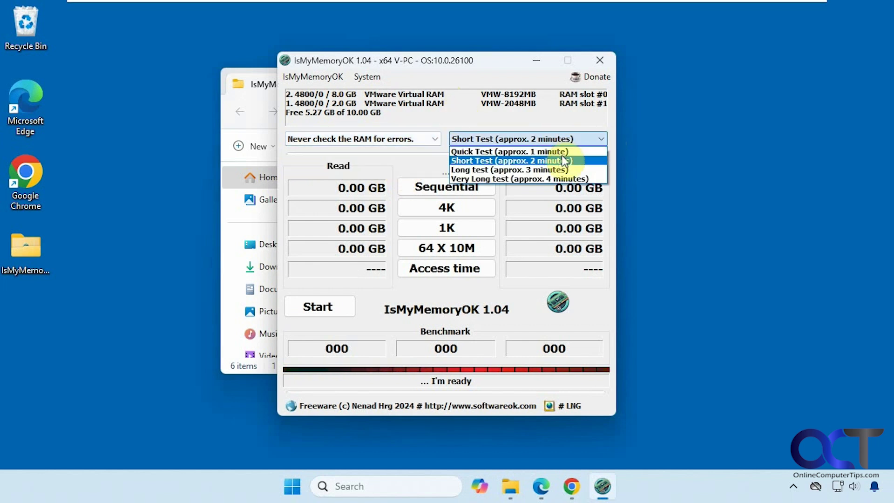
left_click(454, 122)
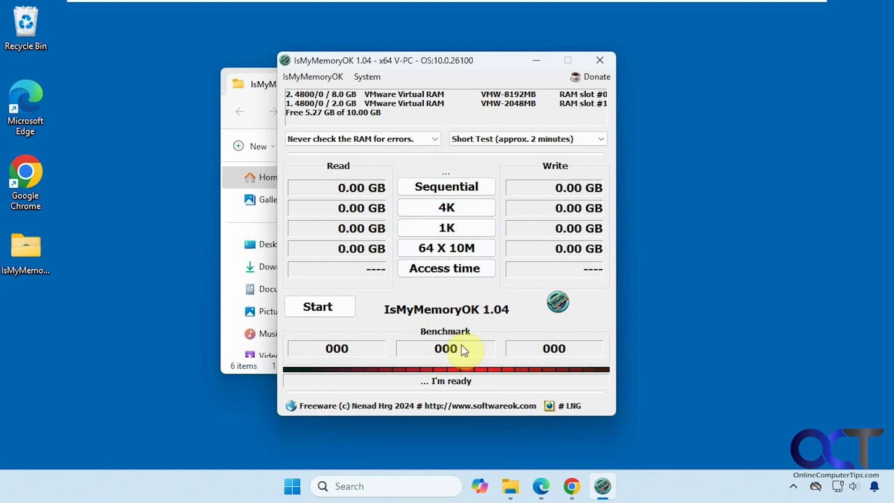
left_click(548, 489)
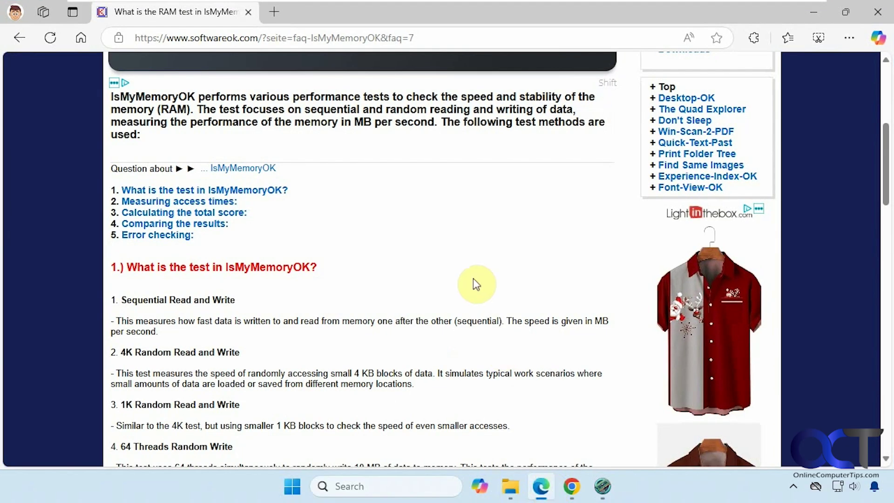
scroll(473, 278, "down", 3)
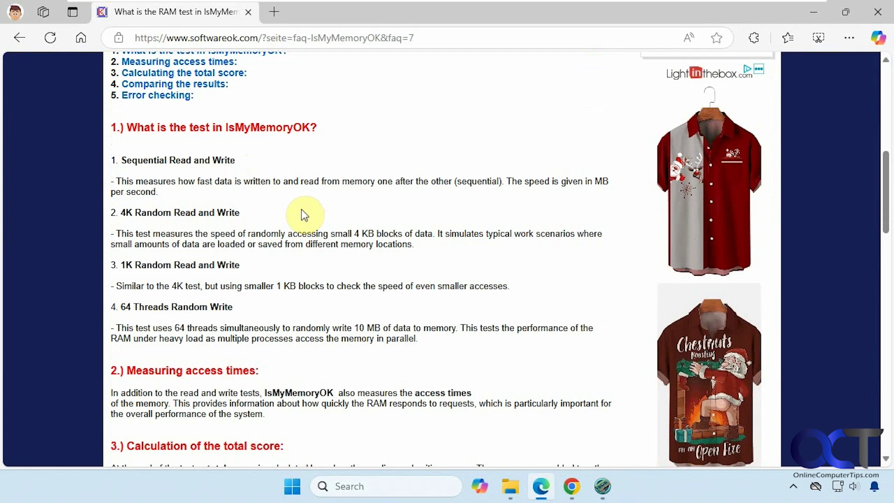
Return to IsMyMemoryOK and start the benchmark with Short Test selected.
left_click(814, 12)
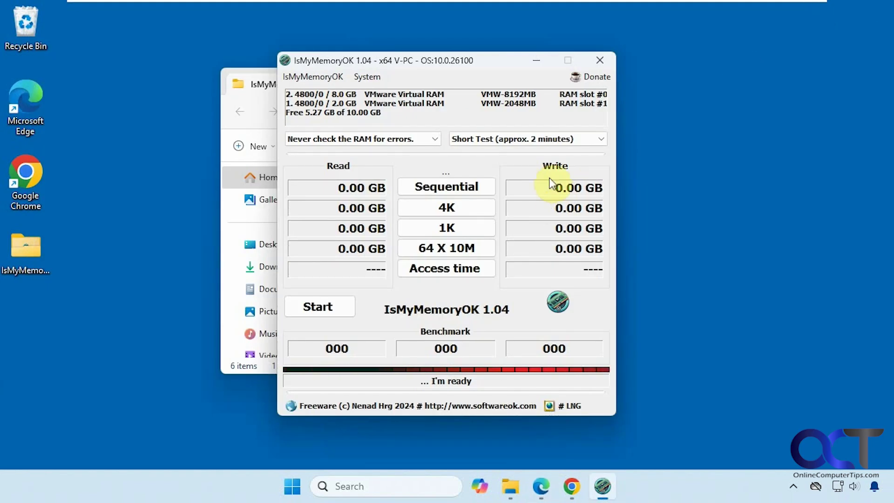
left_click(562, 138)
left_click(562, 137)
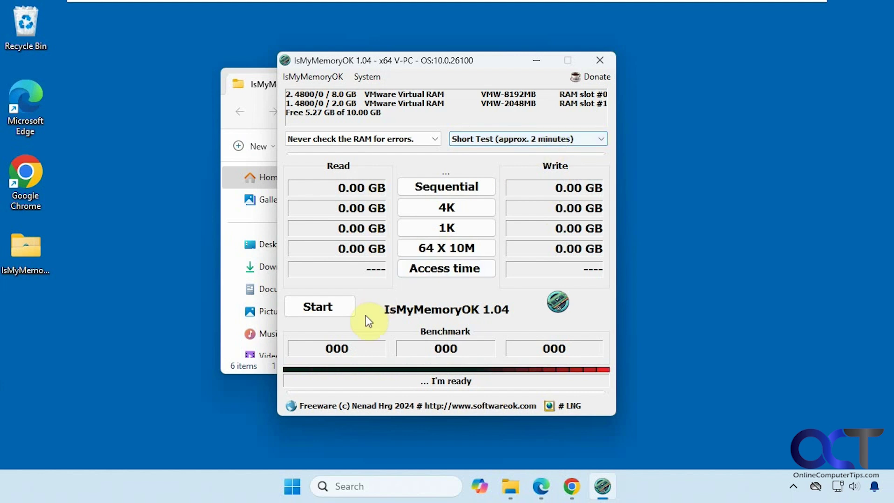
left_click(331, 310)
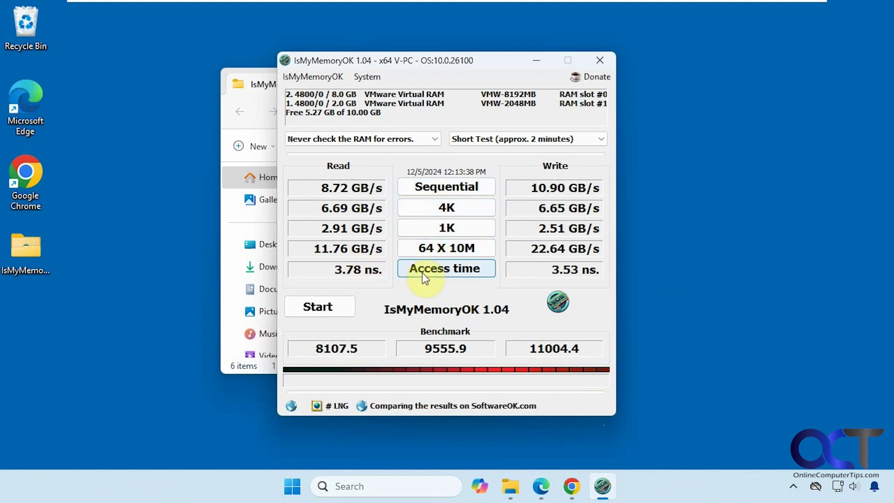
Remeasure access time after the test, getting 4.00 ns read and 3.75 ns write.
left_click(437, 269)
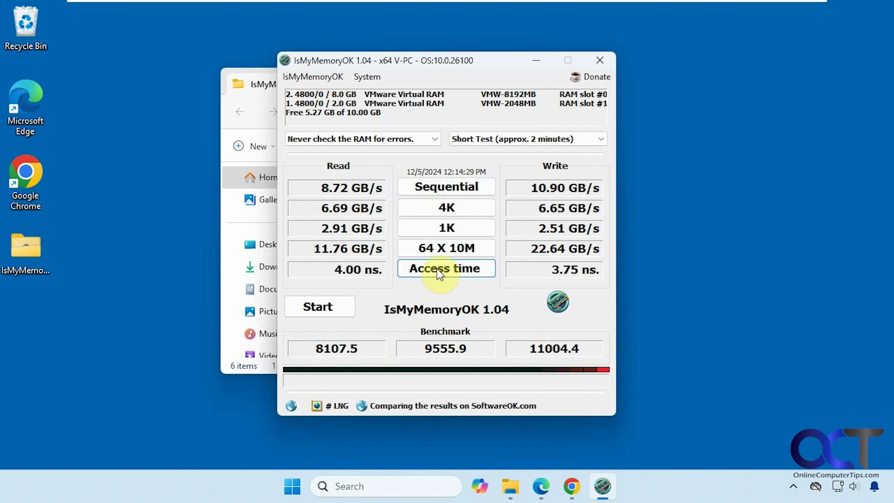
Try Screenshot to File from the IsMyMemoryOK menu, cancel the save, then reopen the menu.
left_click(319, 76)
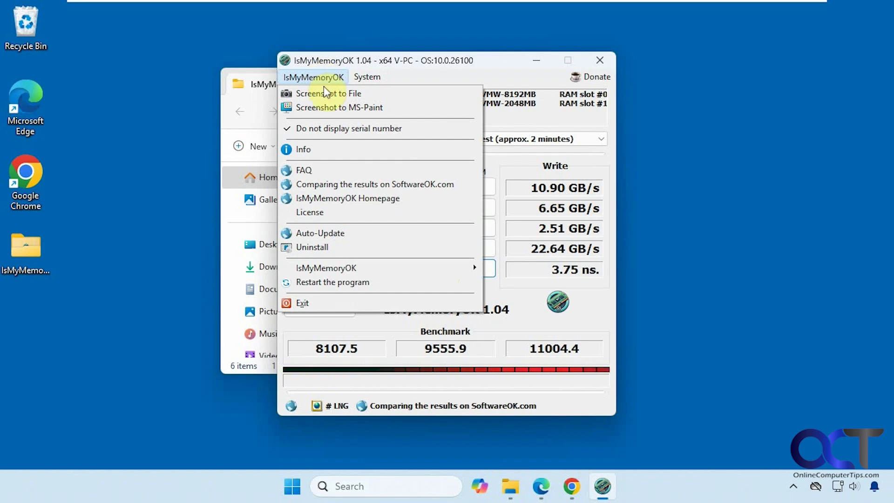
left_click(328, 95)
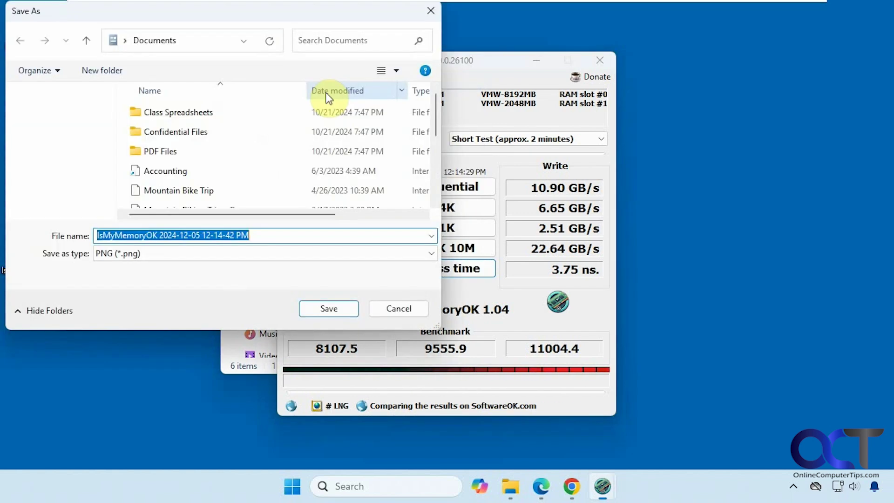
left_click(390, 308)
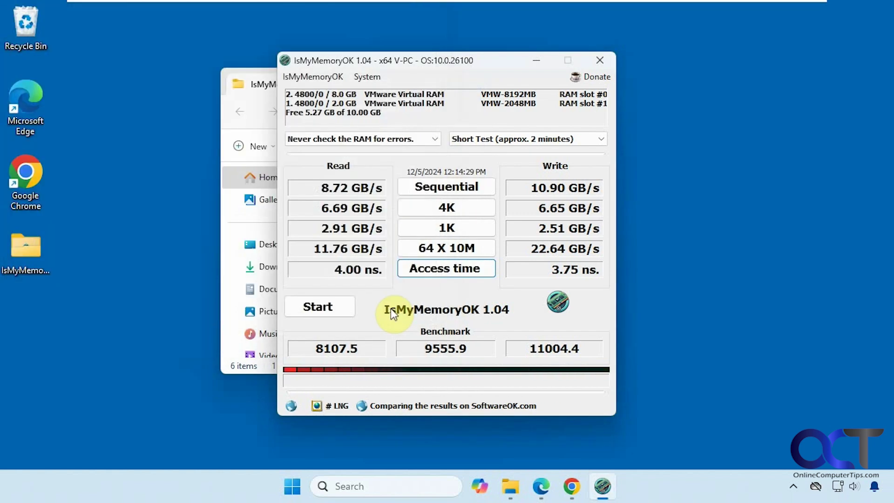
left_click(315, 77)
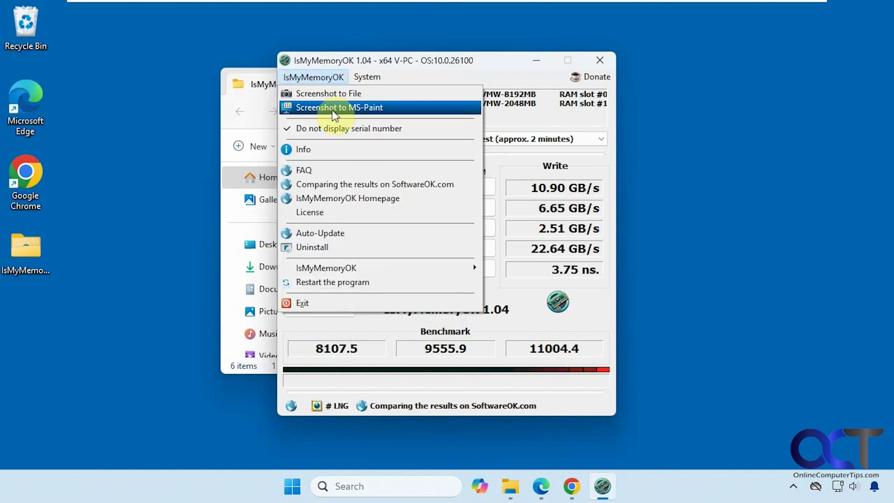
Compare results on SoftwareOK.com and locate the VMware Virtual RAM row ranked 330th at 9555.9.
left_click(326, 184)
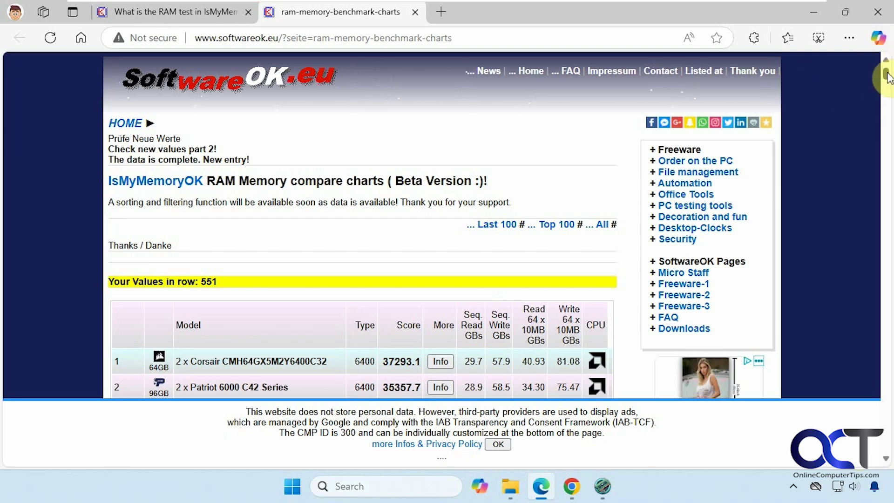
left_click_drag(887, 75, 858, 294)
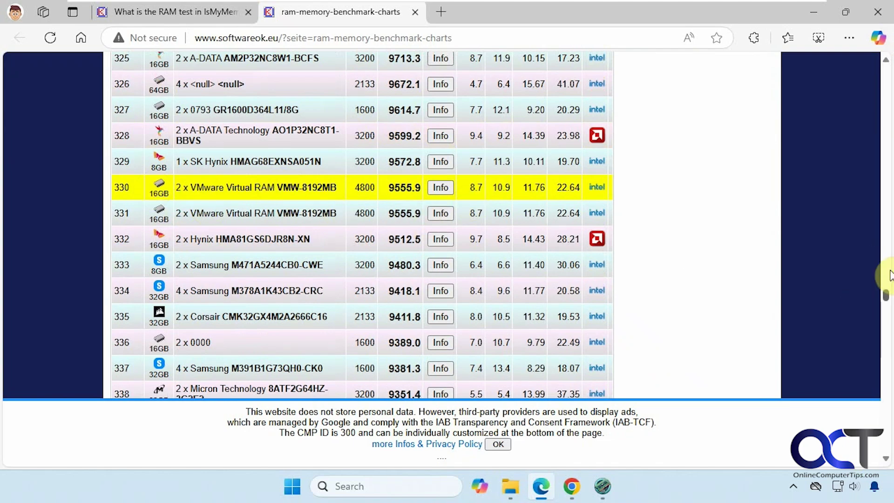
left_click_drag(885, 300, 865, 360)
left_click(818, 12)
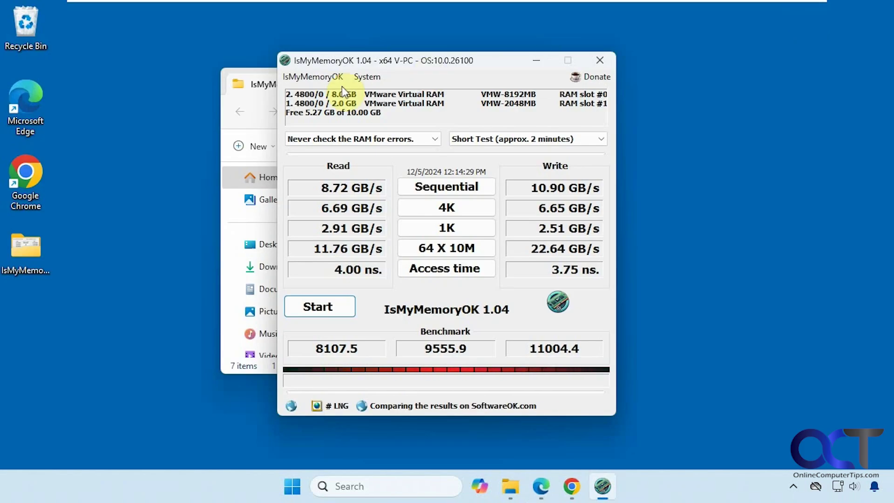
left_click(376, 78)
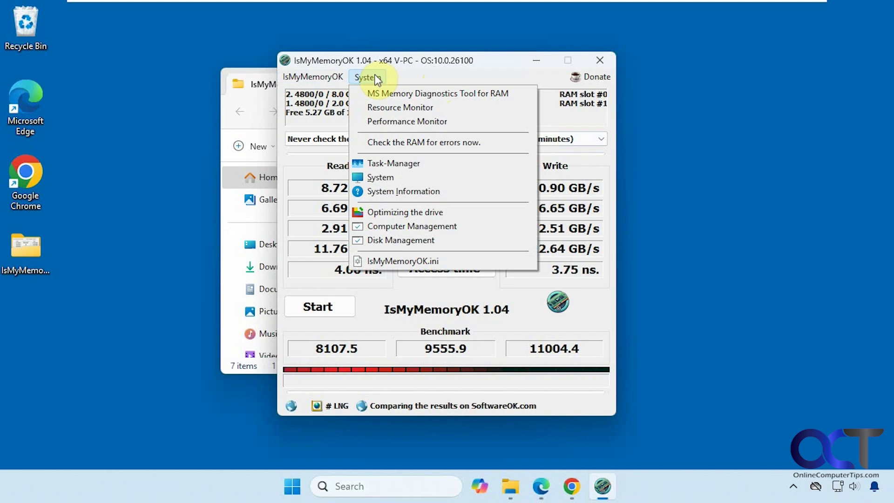
left_click(403, 92)
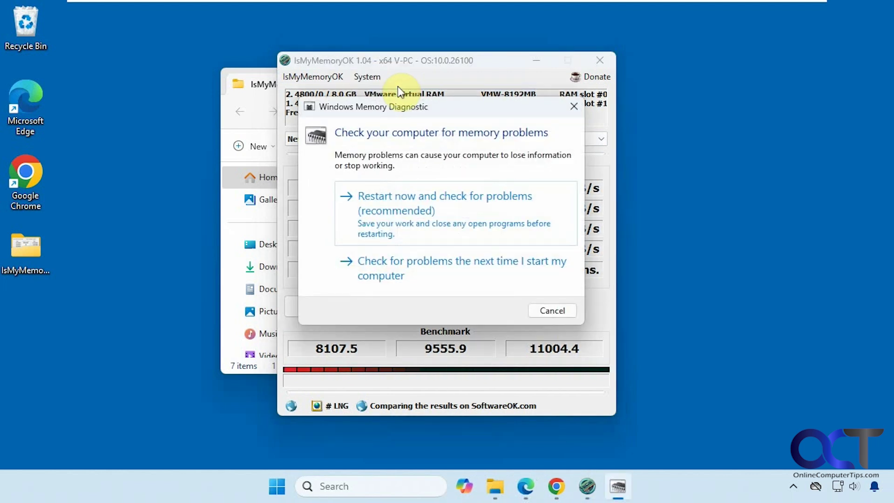
left_click(572, 103)
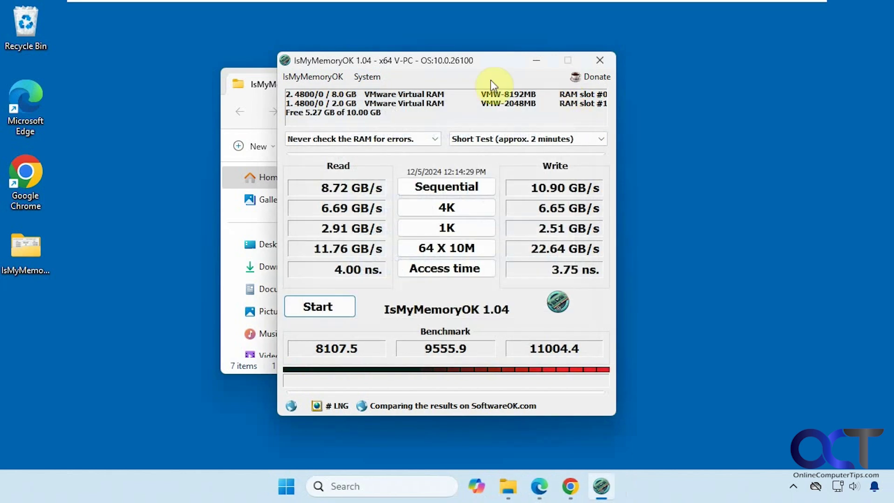
left_click(371, 77)
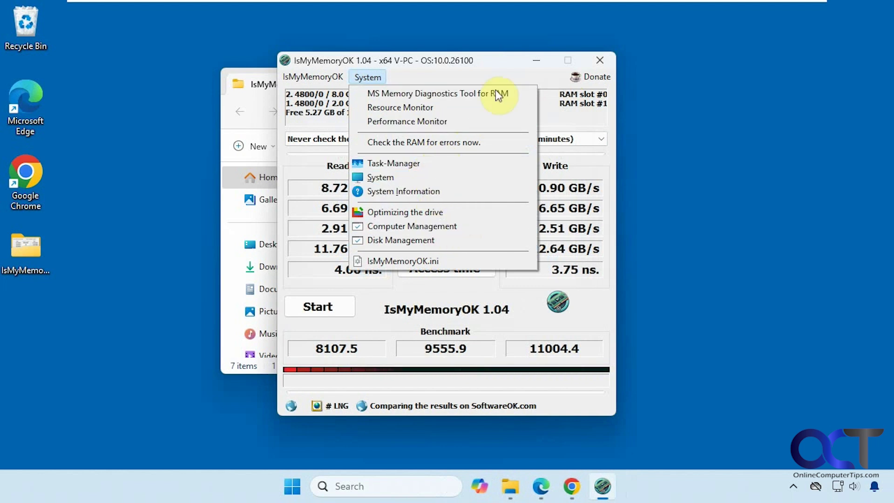
left_click(500, 74)
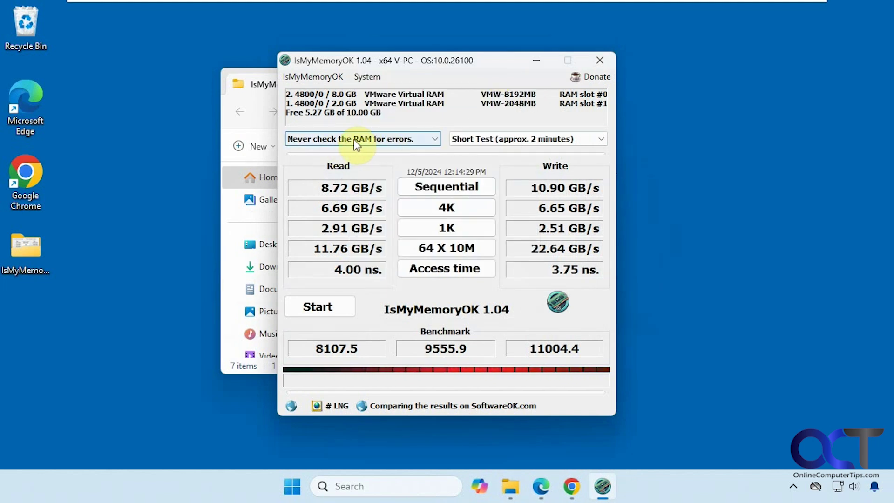
Run an immediate RAM error check twice, confirming 0 invalid and 0 bad bytes, then exit it.
left_click(356, 142)
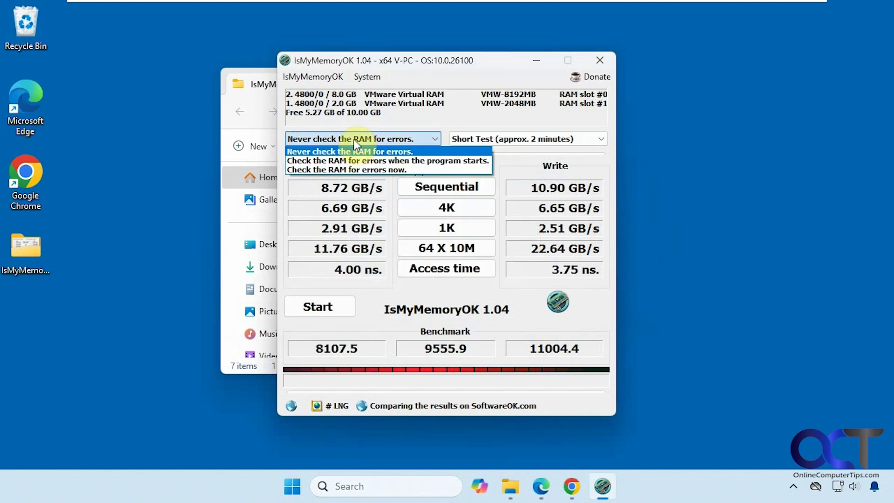
left_click(343, 169)
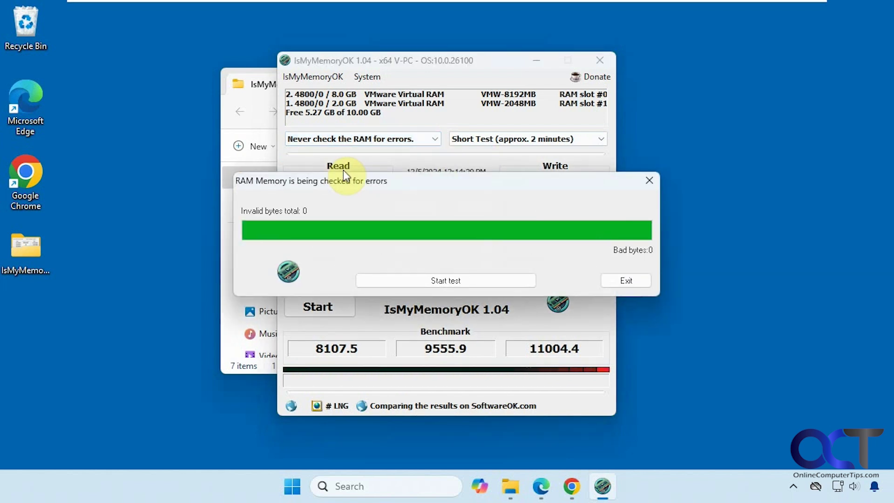
left_click(414, 279)
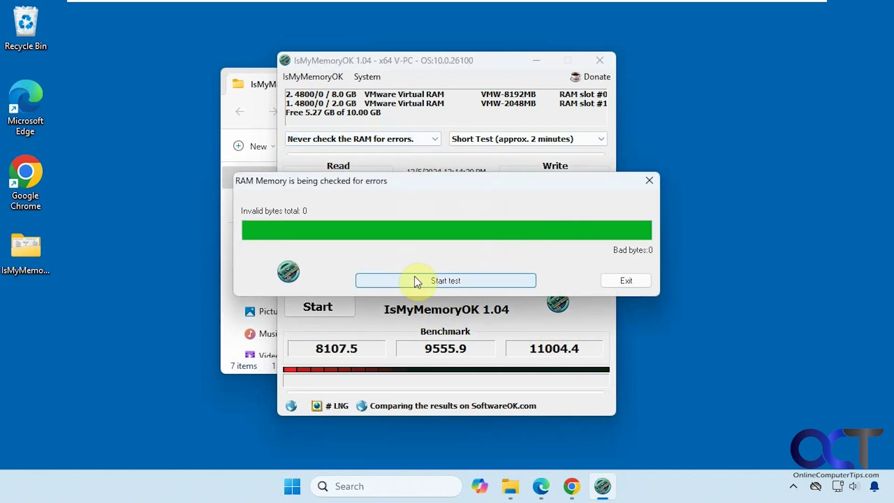
left_click(415, 279)
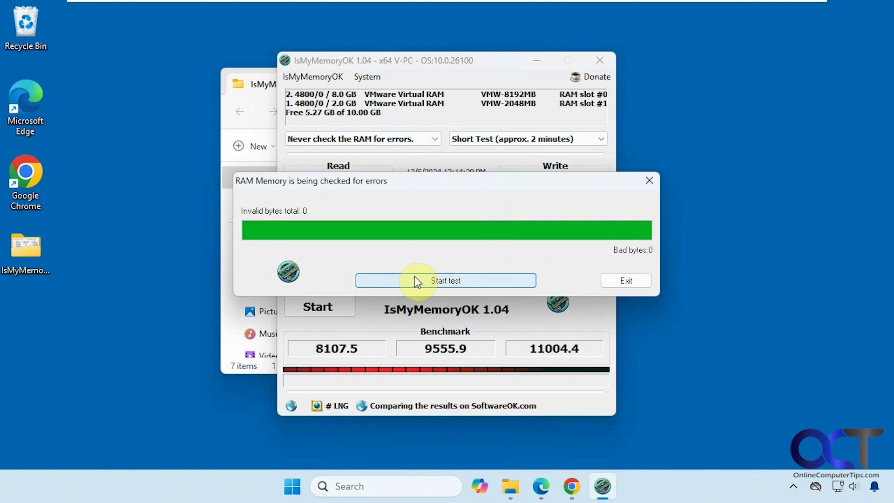
left_click(621, 280)
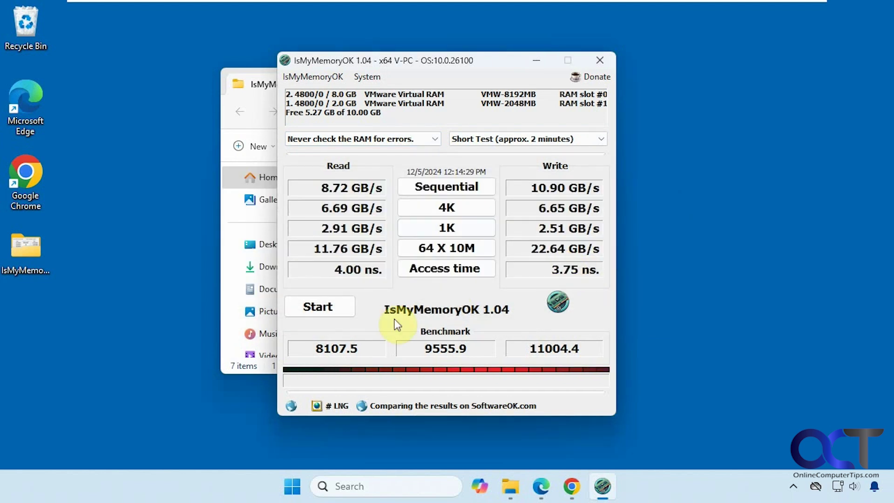